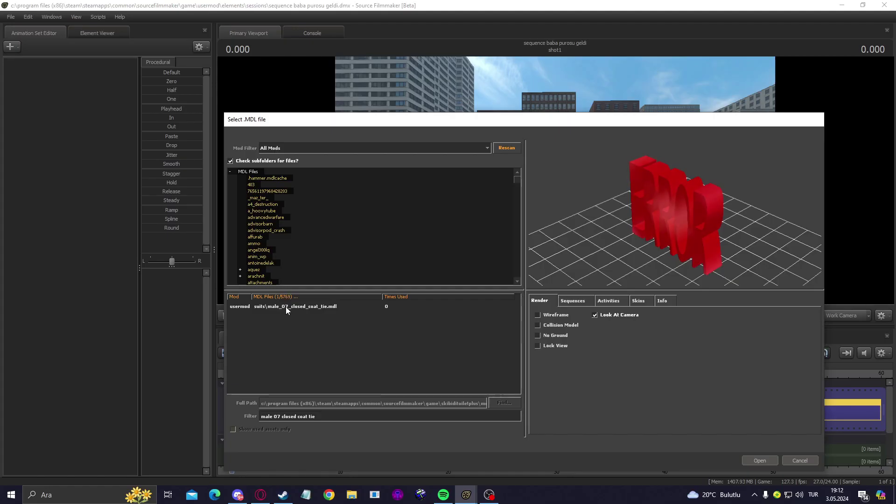
Step: Load the male_07_closed_coat_tie.mdl model into the shot as a new animation set
click(284, 308)
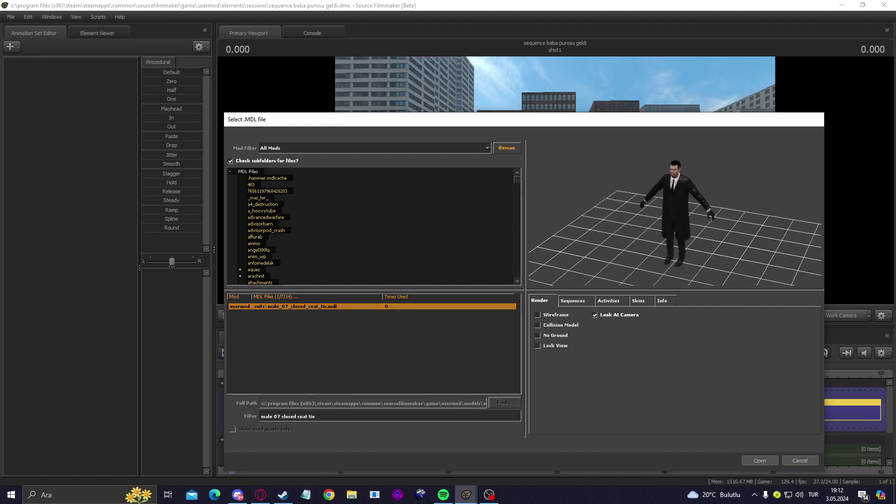
key(Return)
drag(577, 187, 552, 177)
key(w)
key(s)
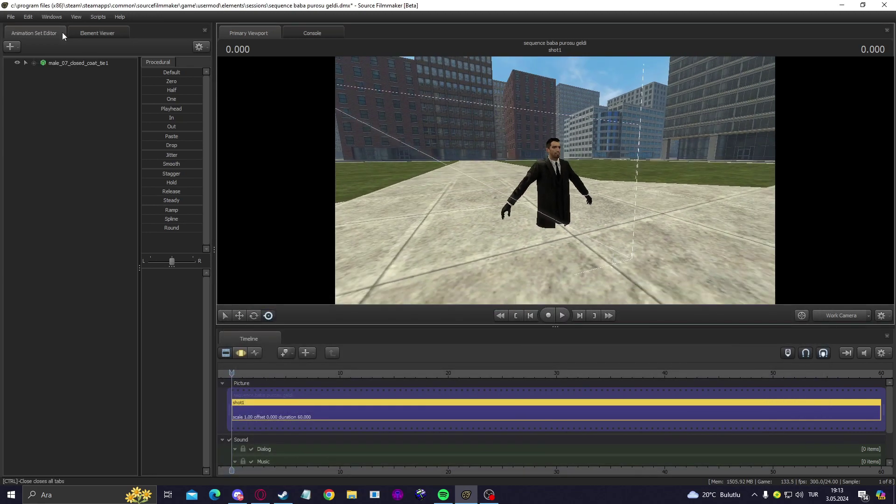
Step: Raise the coat model out of the ground in the Motion Editor until its feet stand on the pavement
click(78, 66)
click(240, 353)
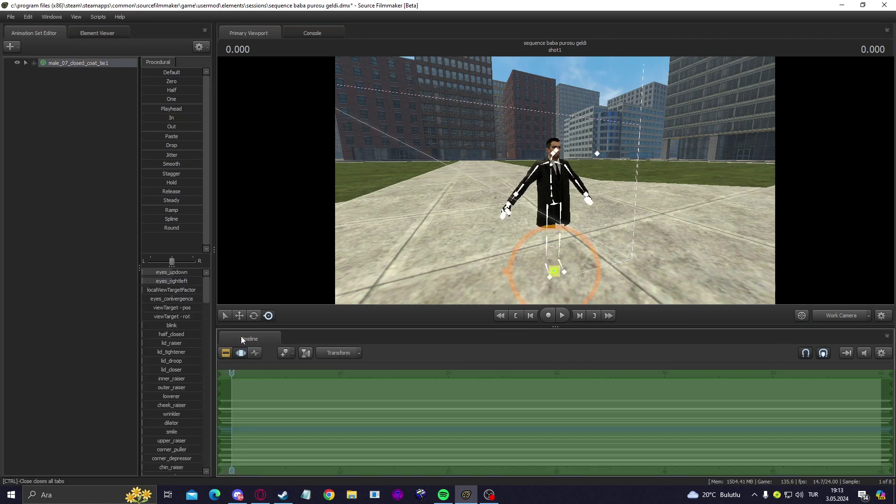
key(w)
drag(537, 248, 578, 192)
key(a)
drag(497, 207, 405, 148)
drag(485, 191, 419, 181)
key(a)
key(s)
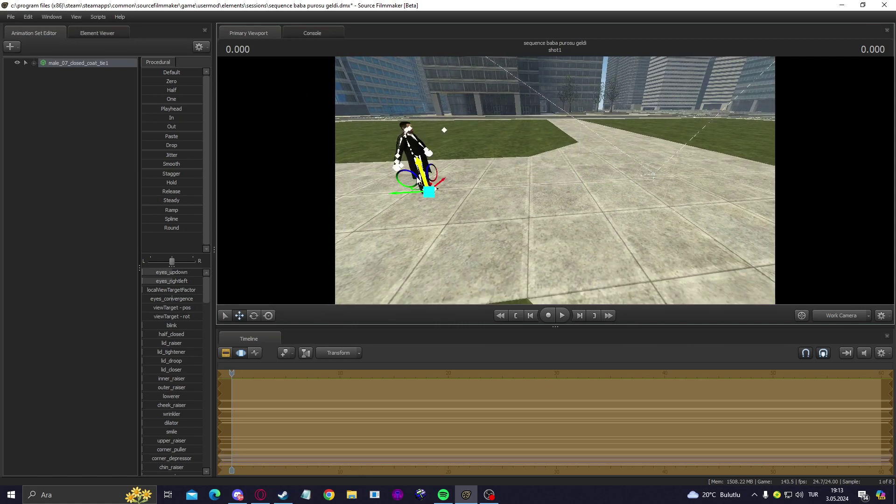
Step: Select rootTransform in the model's Body group and show its curves in the Graph Editor
double_click(99, 65)
double_click(83, 83)
click(87, 91)
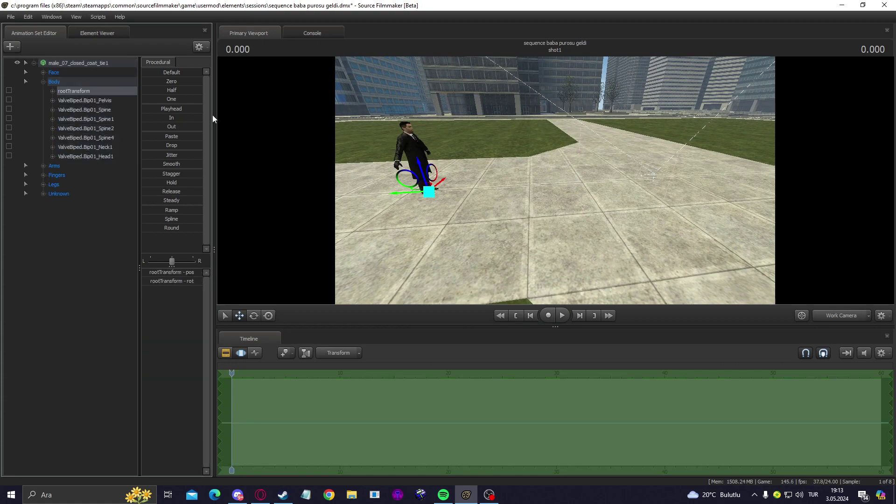
click(255, 353)
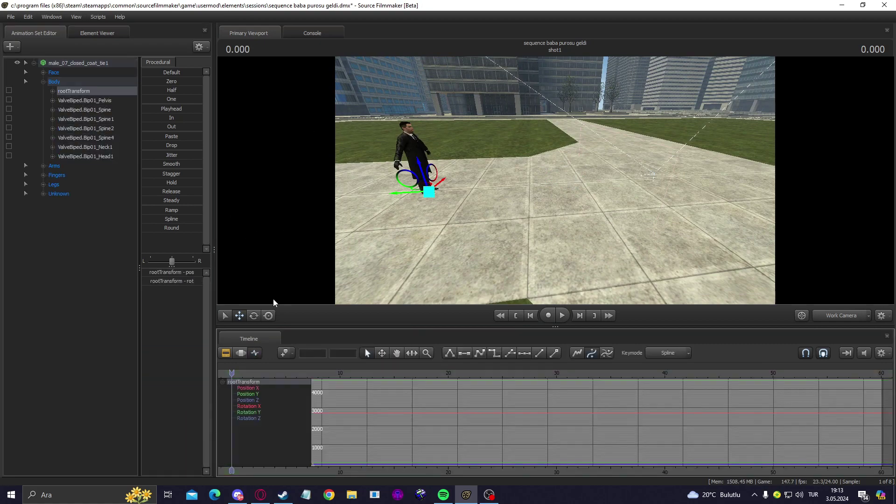
Step: Import the idle_angry sequence onto the whole coat model
drag(363, 224, 298, 189)
key(w)
drag(567, 161, 555, 181)
right_click(95, 63)
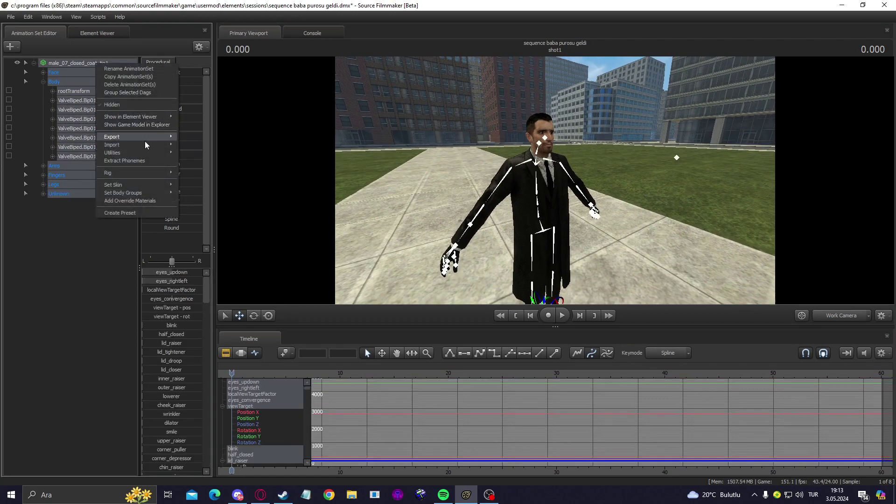
mouse_move(127, 146)
click(196, 146)
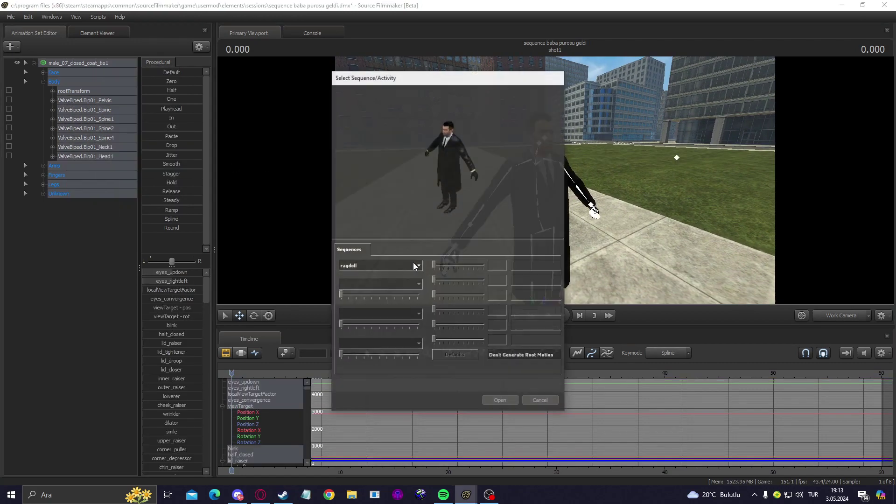
click(414, 266)
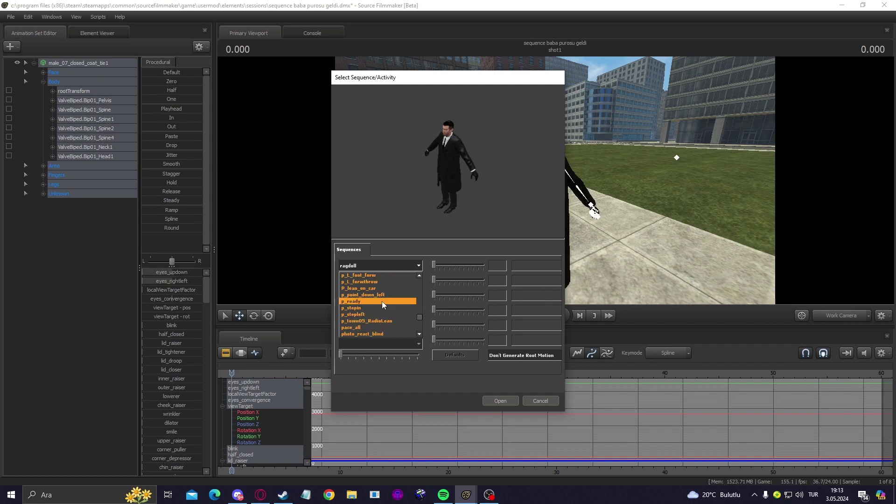
scroll(384, 299, up, 5)
drag(419, 316, 418, 312)
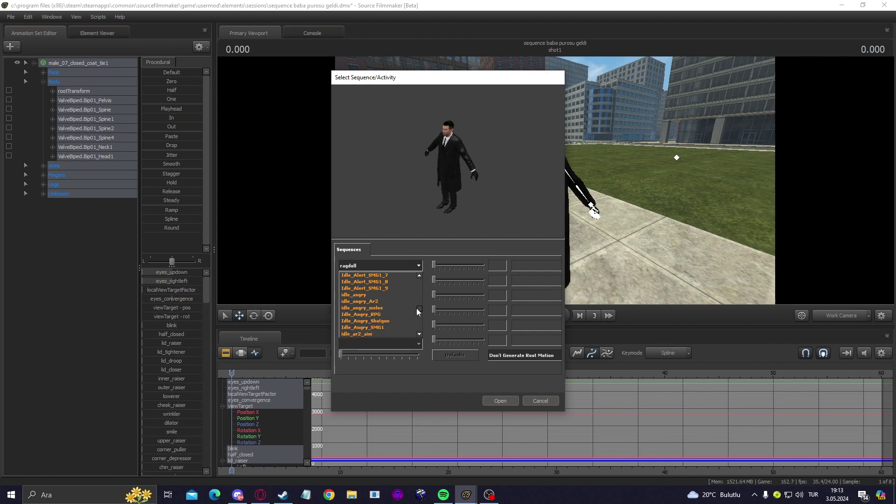
click(378, 294)
click(499, 399)
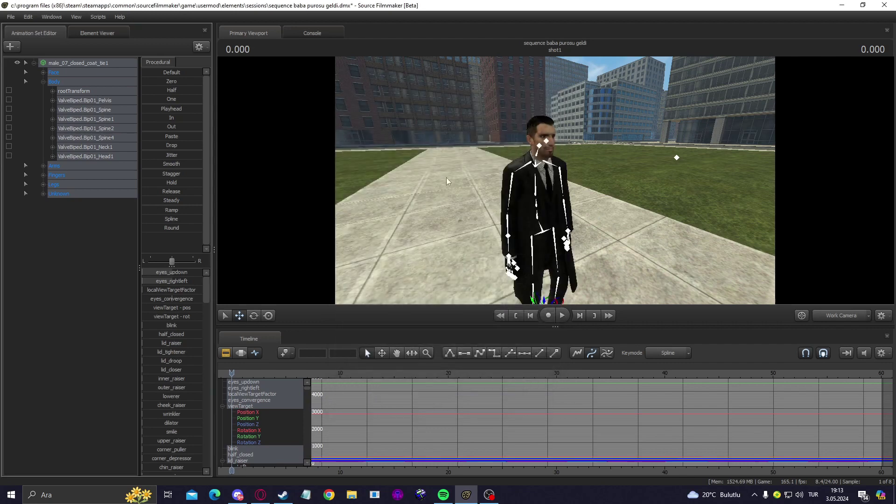
Step: Select only rootTransform and play back the model's imported sequence for a few seconds
drag(554, 181, 561, 182)
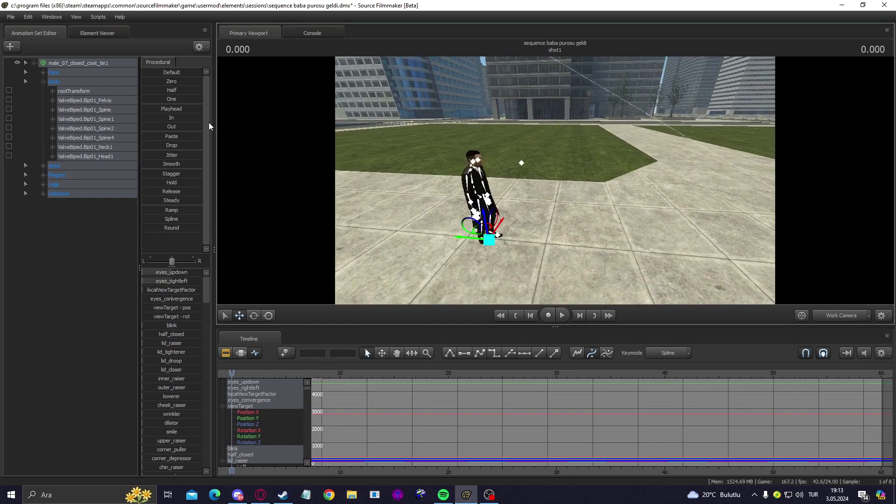
click(119, 92)
drag(464, 113, 382, 363)
key(w)
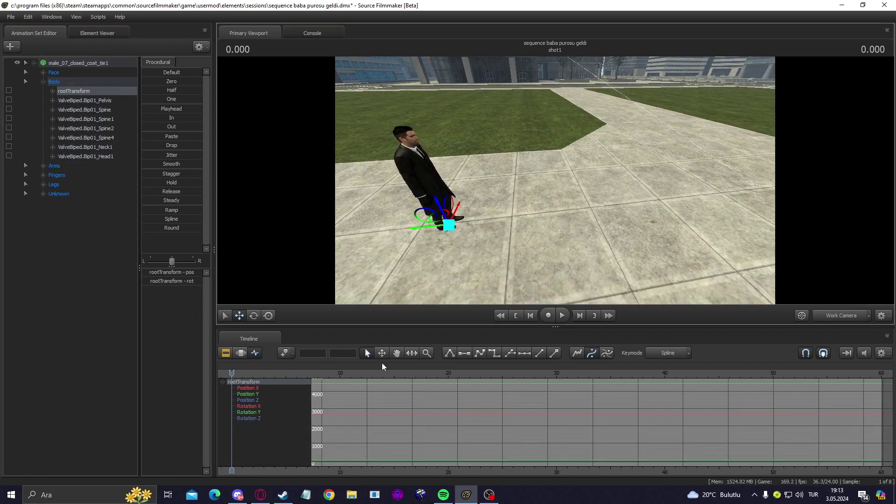
key(space)
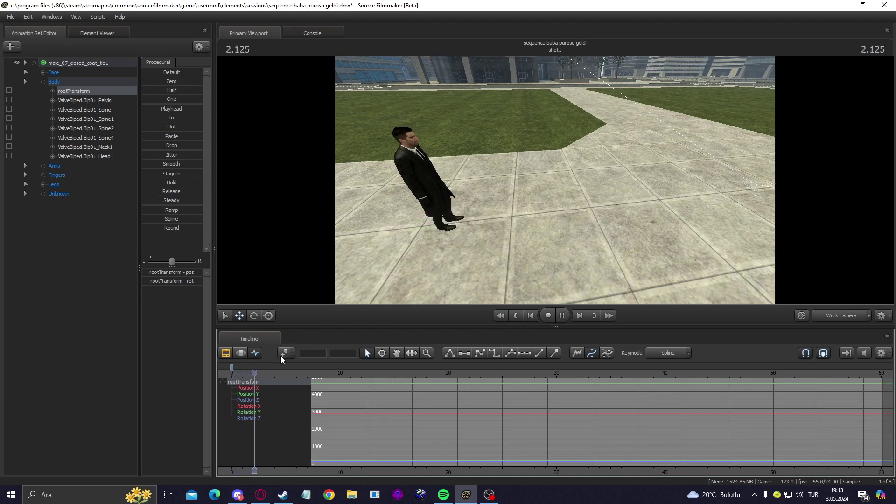
key(space)
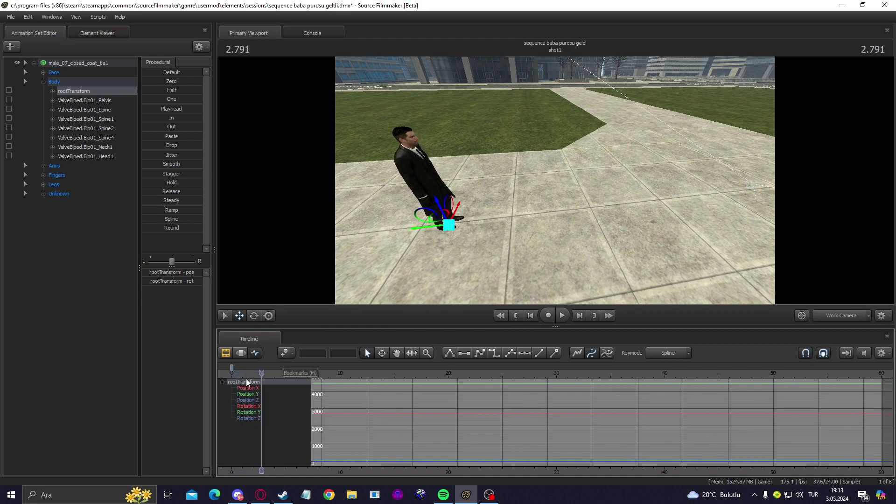
Step: Add rootTransform keyframes at the start of the timeline and just before the 1-second mark
click(229, 373)
drag(229, 374, 234, 375)
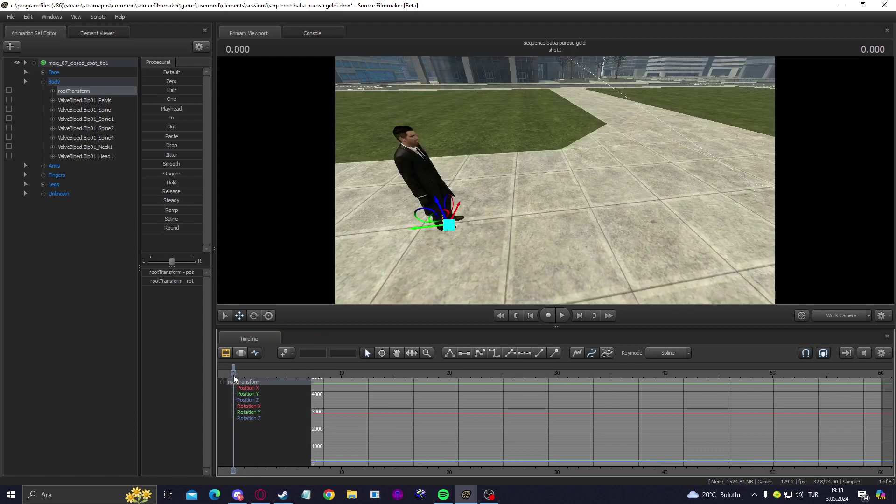
key(m)
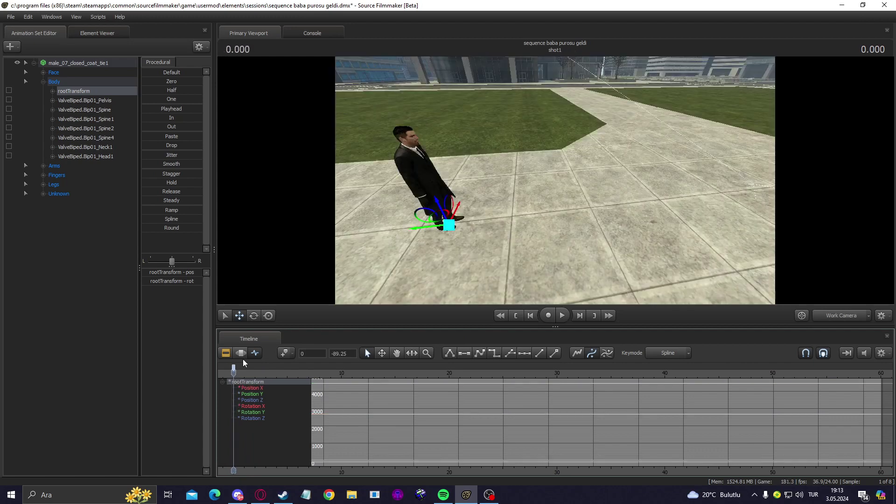
key(space)
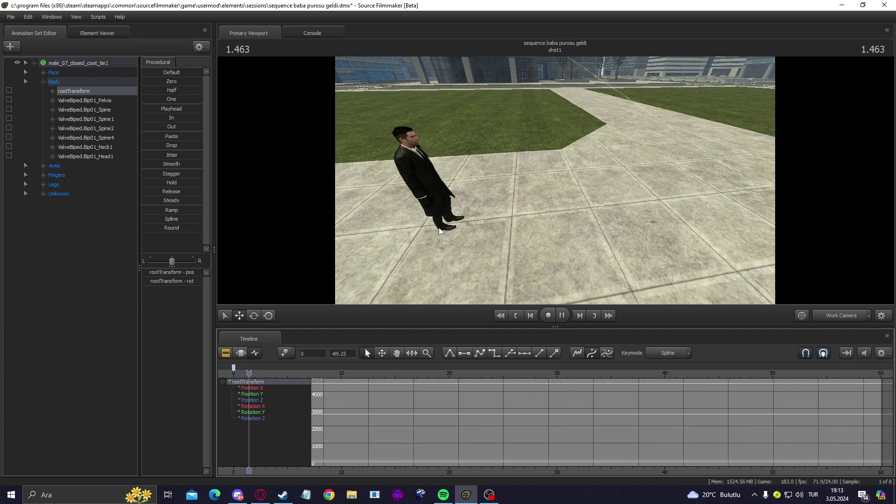
key(space)
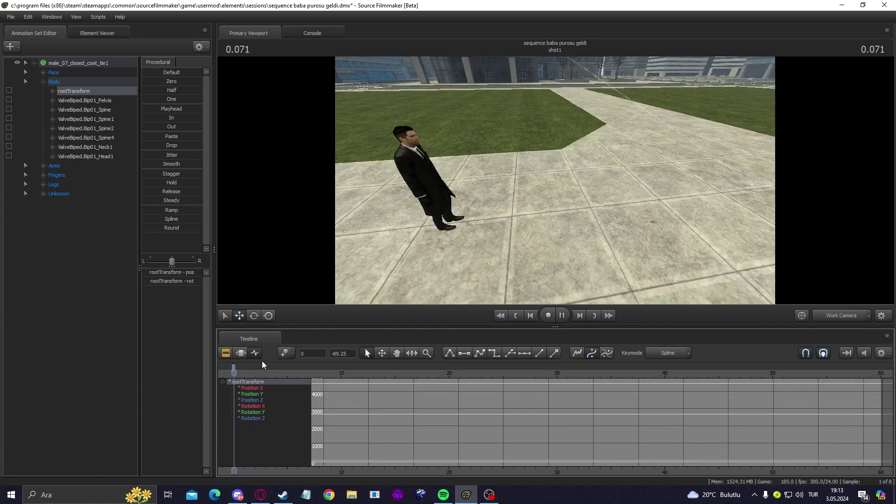
key(space)
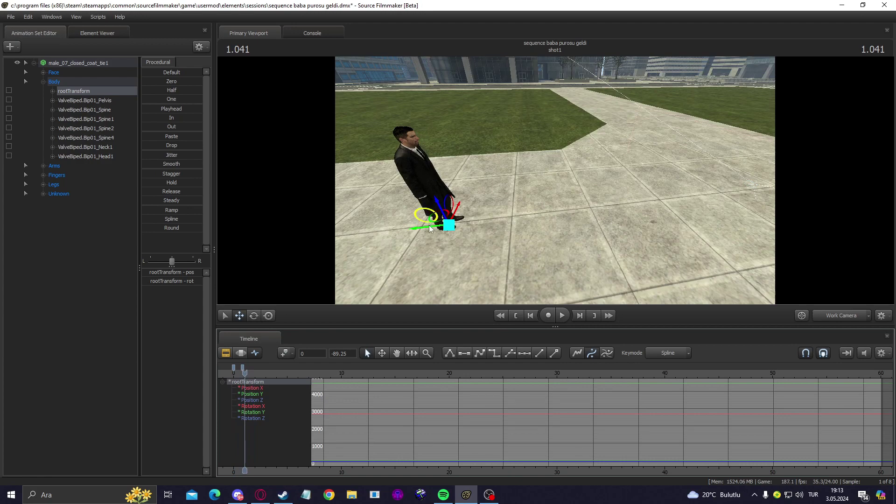
Step: At 3.958 seconds, move the character's rootTransform far across the pavement along its green axis
key(space)
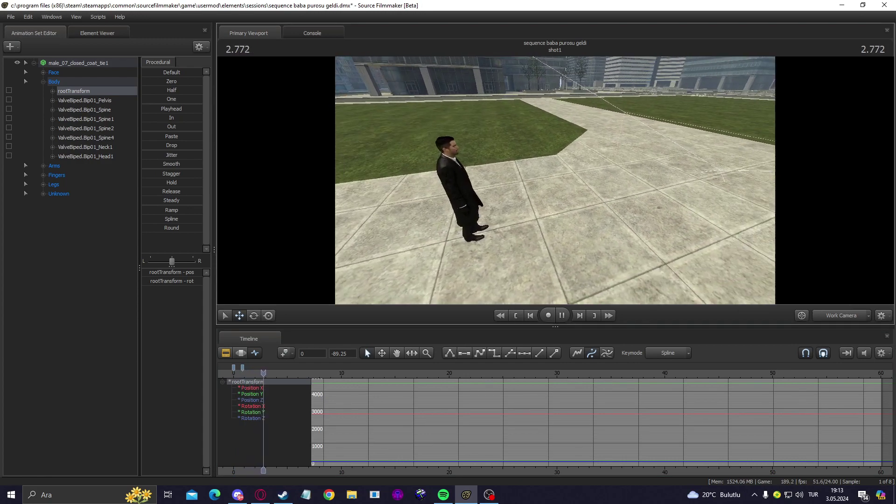
key(space)
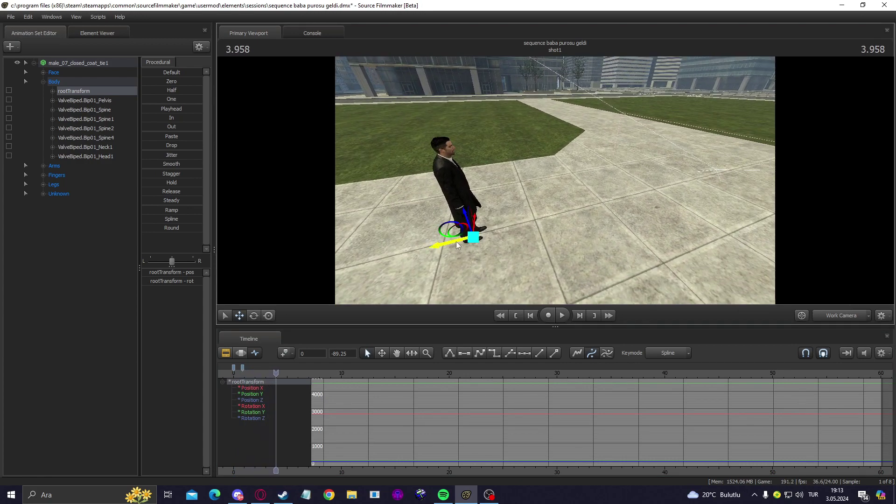
drag(457, 245, 714, 181)
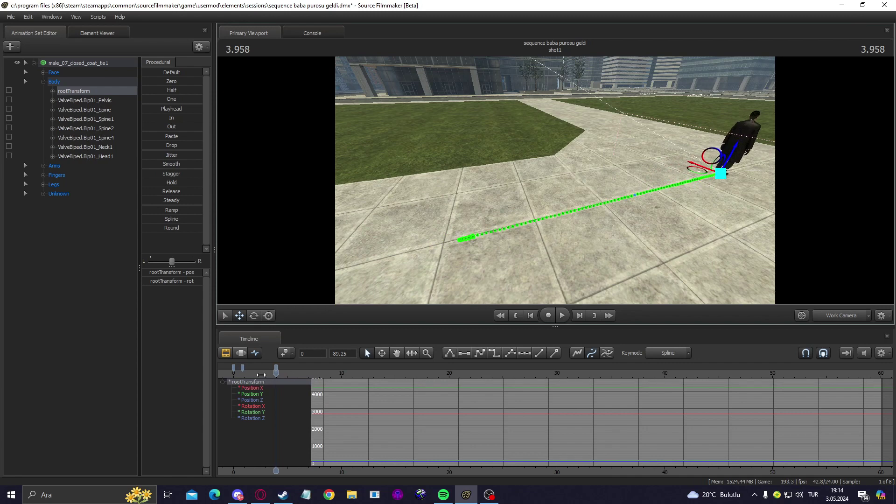
Step: Shift the last rootTransform keyframe to frame 77 and play back the movement
click(246, 375)
key(space)
drag(248, 374, 268, 369)
key(space)
click(239, 375)
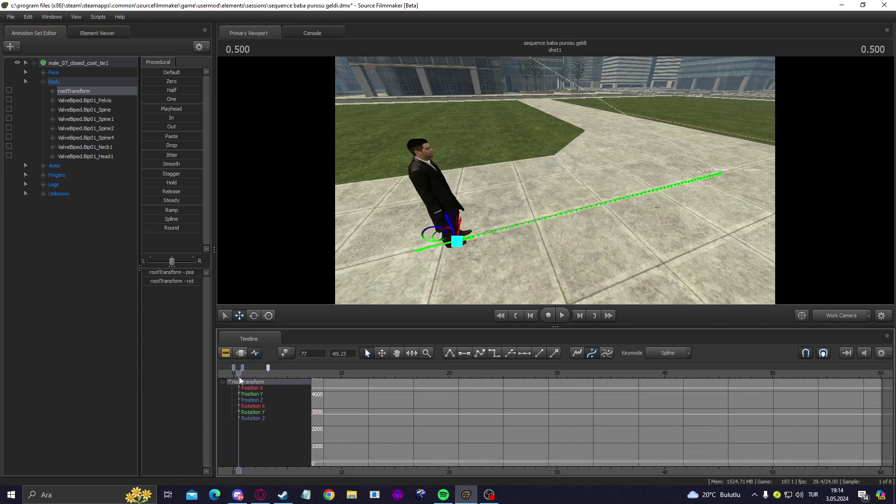
key(space)
key(space)
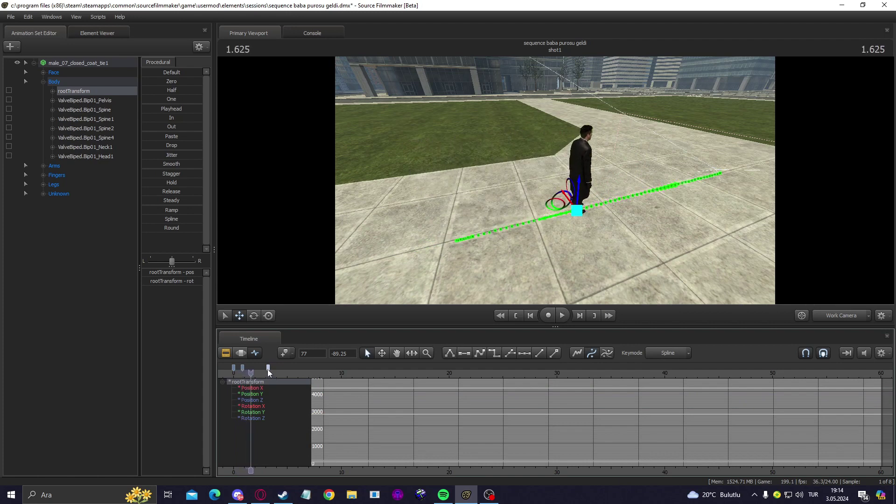
Step: Slow the movement by shifting the last rootTransform keyframe to frame 106, and play it back
mouse_move(268, 368)
mouse_down()
mouse_move(275, 368)
mouse_move(246, 379)
mouse_up()
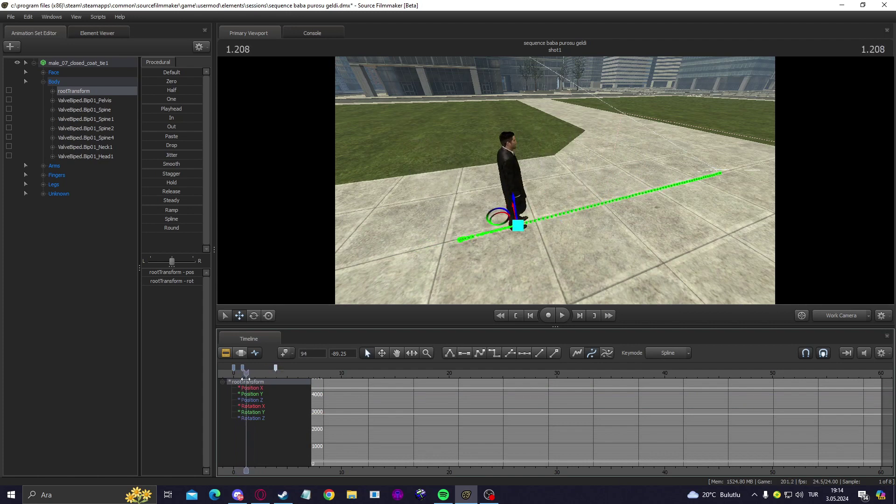
key(space)
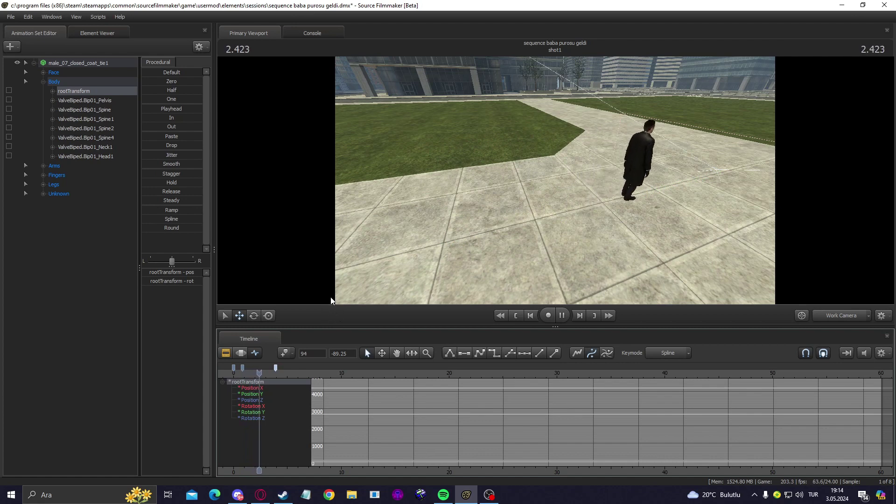
key(space)
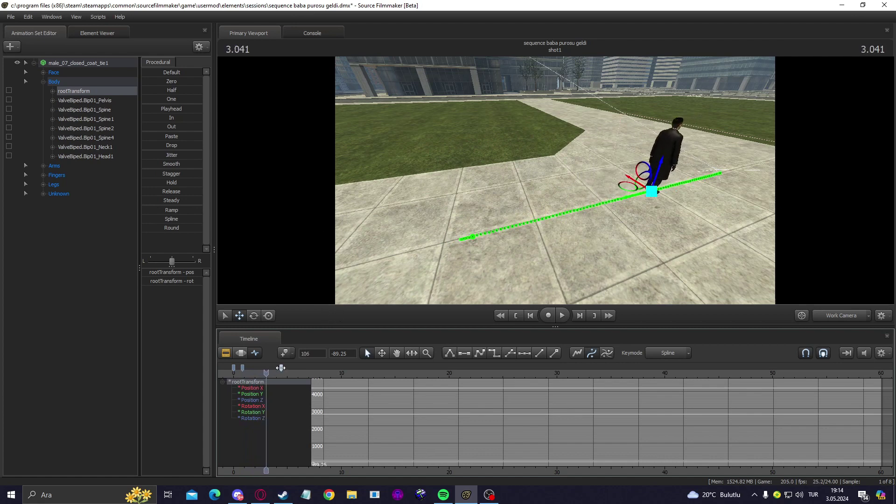
drag(266, 373, 246, 375)
key(space)
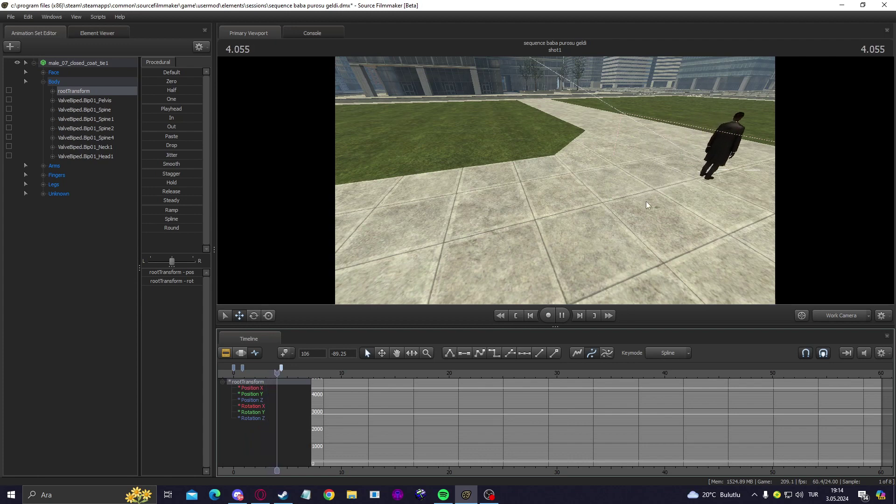
Step: Select all three rootTransform keyframes and make their tangents linear
click(233, 368)
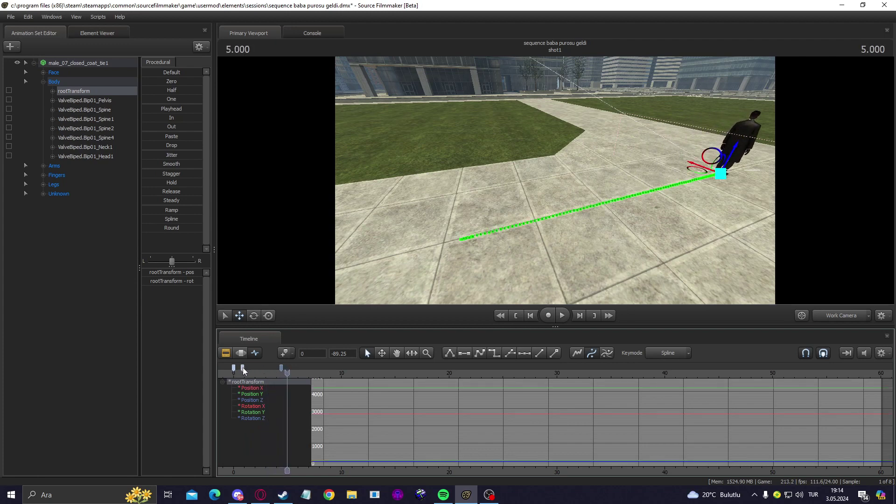
ctrl+click(243, 368)
ctrl+click(281, 368)
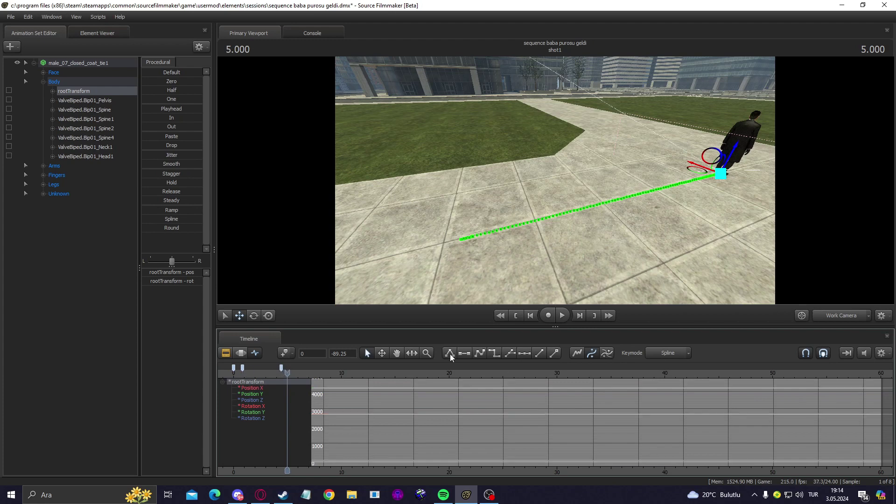
click(463, 354)
click(450, 354)
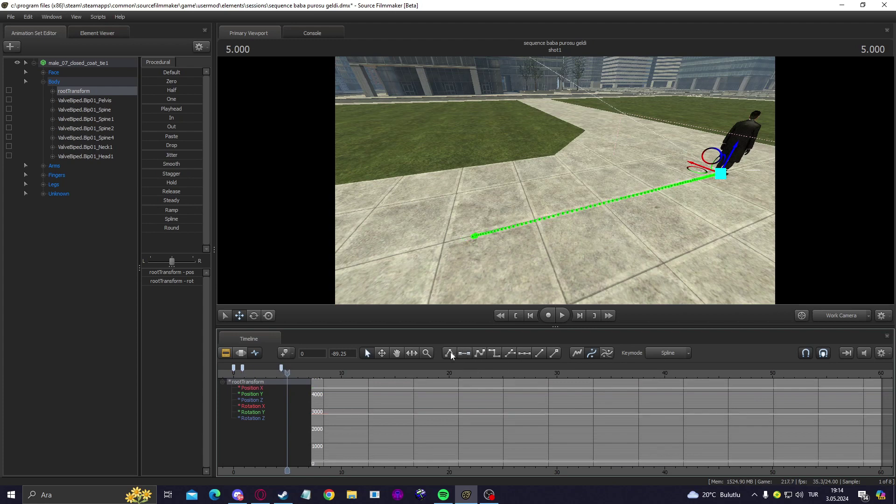
click(478, 354)
Step: Play back the character's movement and return to the Motion Editor at the start of the timeline
key(space)
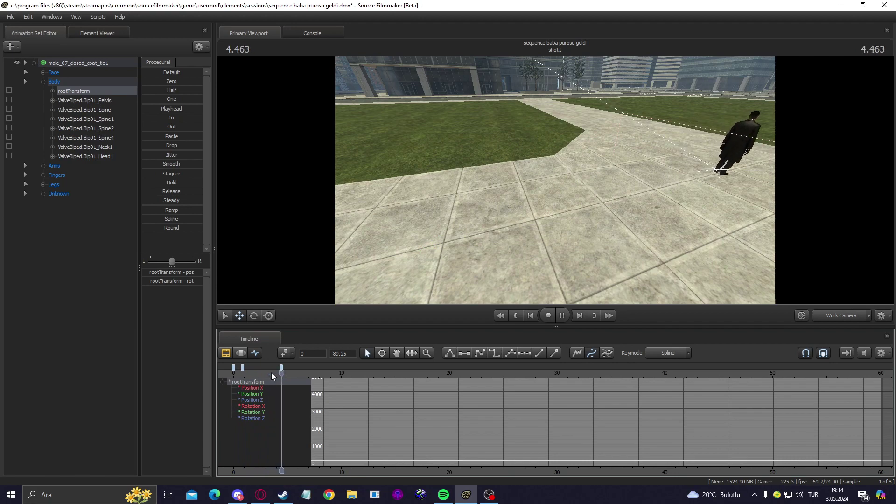
key(space)
click(224, 354)
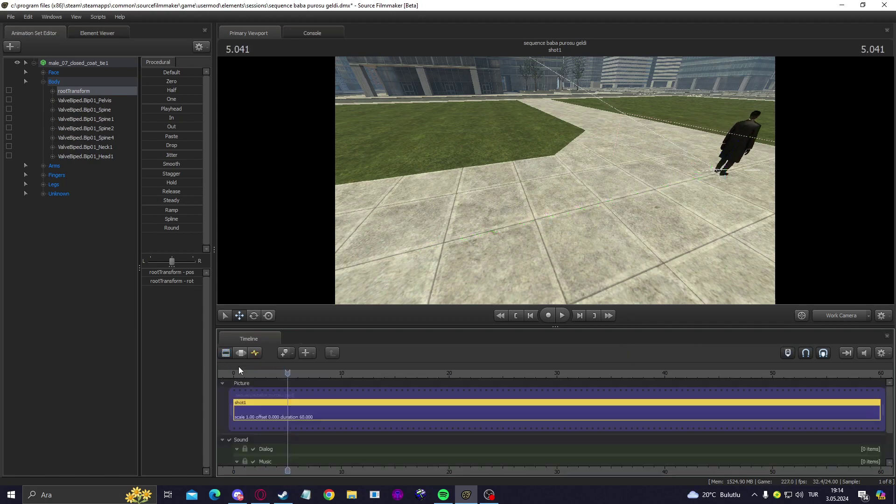
click(241, 353)
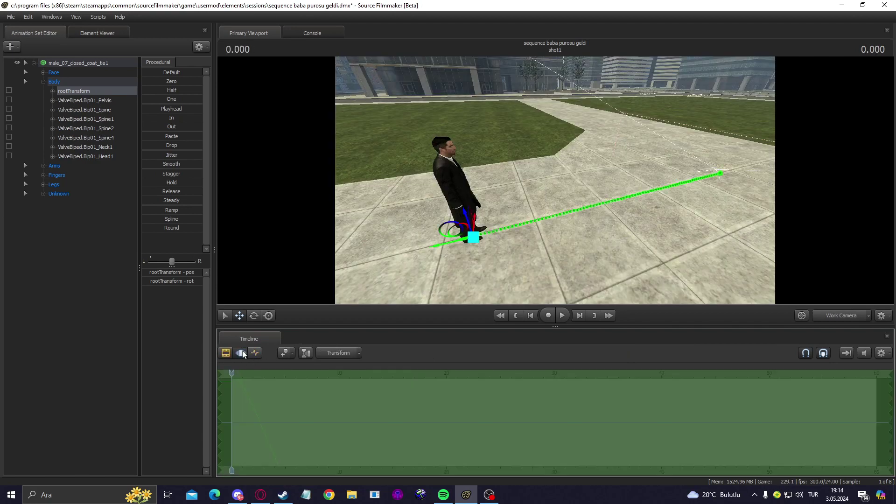
Step: Limit the rootTransform time selection to the walking stretch, from about 1.0 s to 4.2 s, with short falloffs
drag(221, 391, 239, 396)
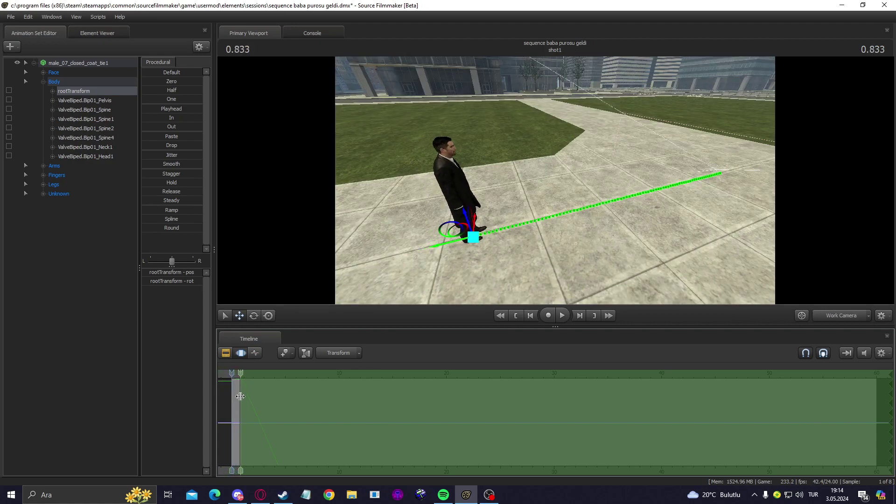
scroll(247, 396, up, 6)
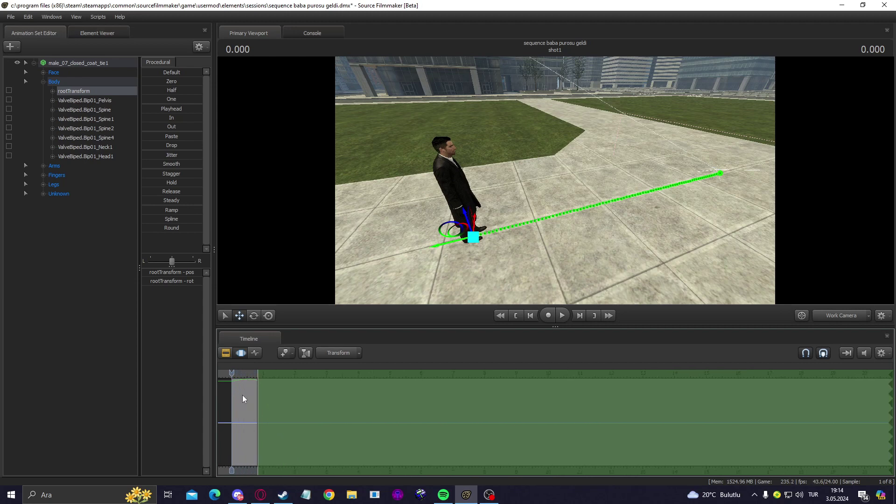
mouse_move(279, 393)
mouse_down()
mouse_move(266, 393)
mouse_move(274, 393)
mouse_up()
scroll(562, 399, down, 5)
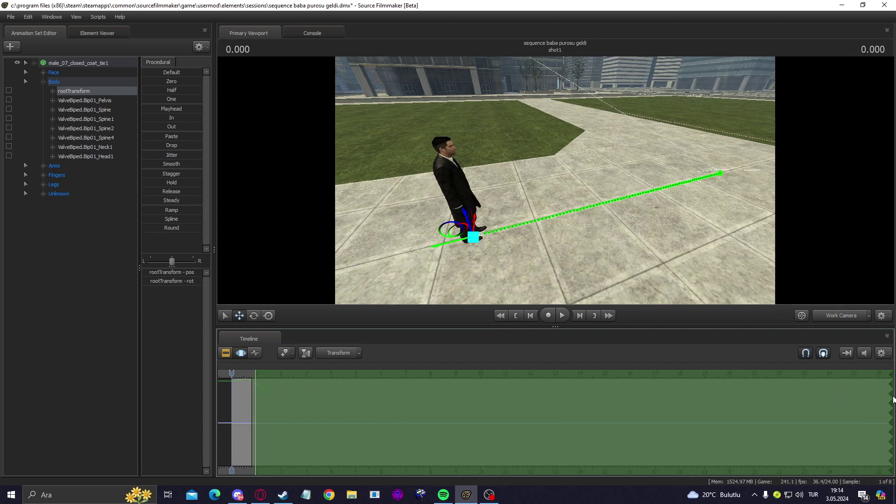
drag(890, 396, 345, 423)
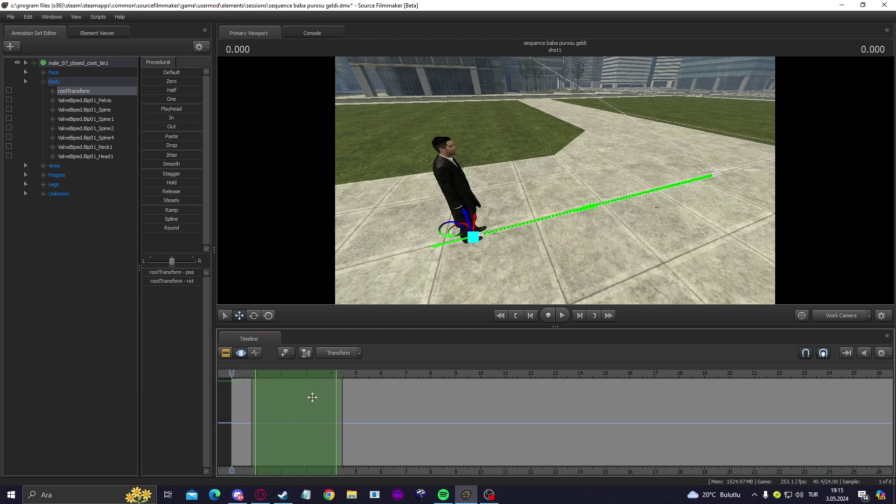
key(space)
scroll(294, 398, up, 2)
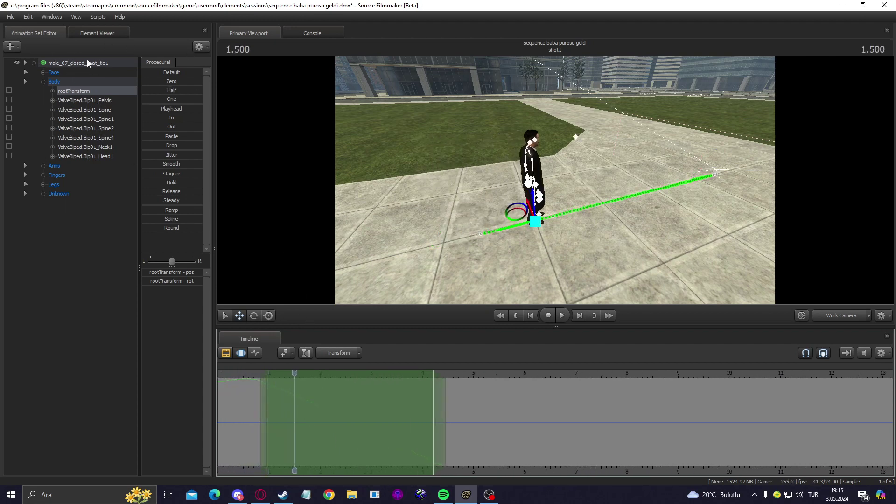
Step: Import the walk_all sequence onto the whole male_07_closed_coat_tie1 animation set within the time selection
right_click(87, 60)
click(195, 145)
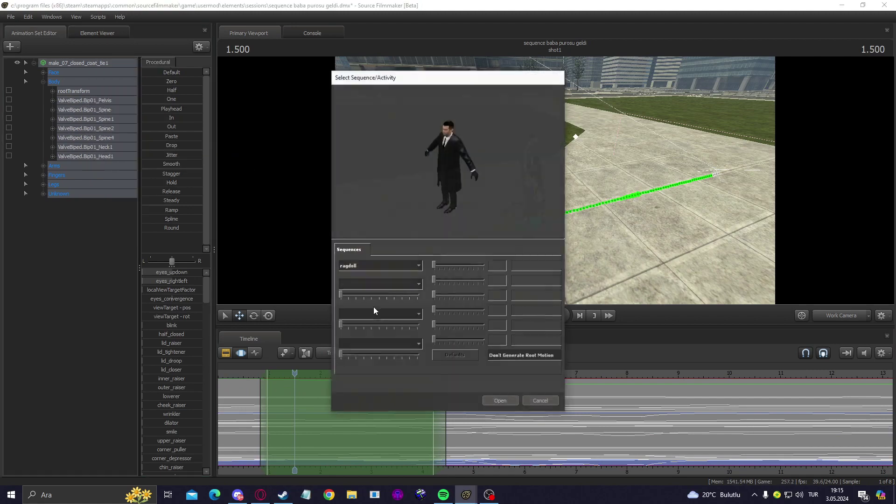
click(378, 265)
scroll(370, 297, down, 5)
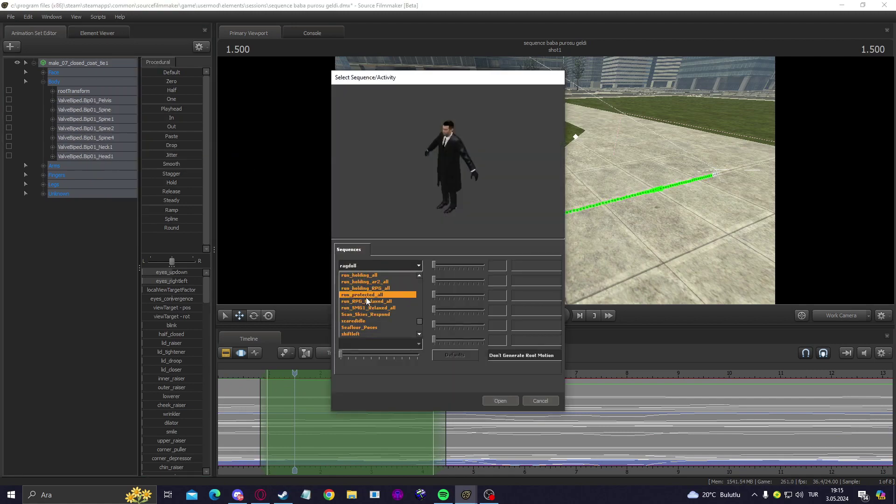
scroll(420, 323, up, 4)
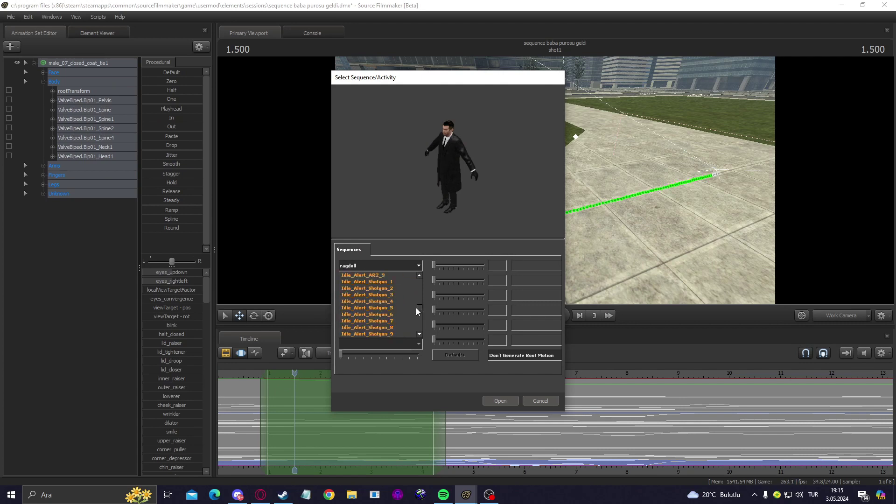
drag(418, 322, 419, 328)
click(369, 307)
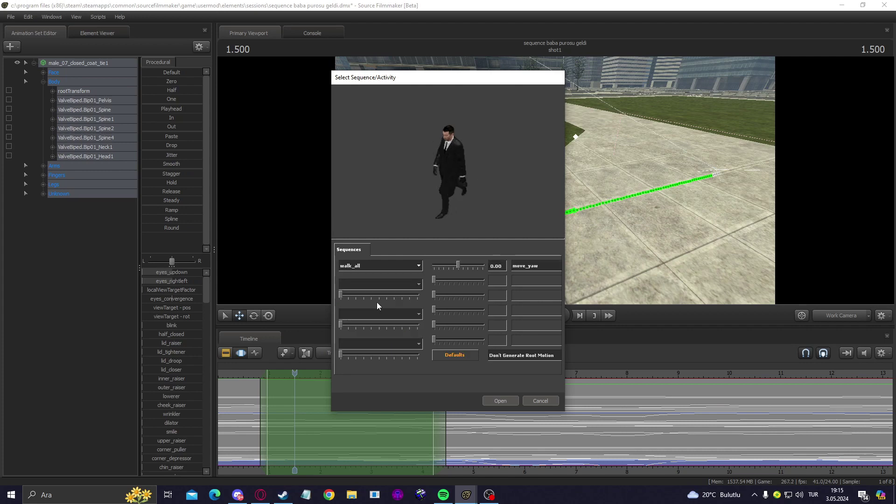
click(500, 400)
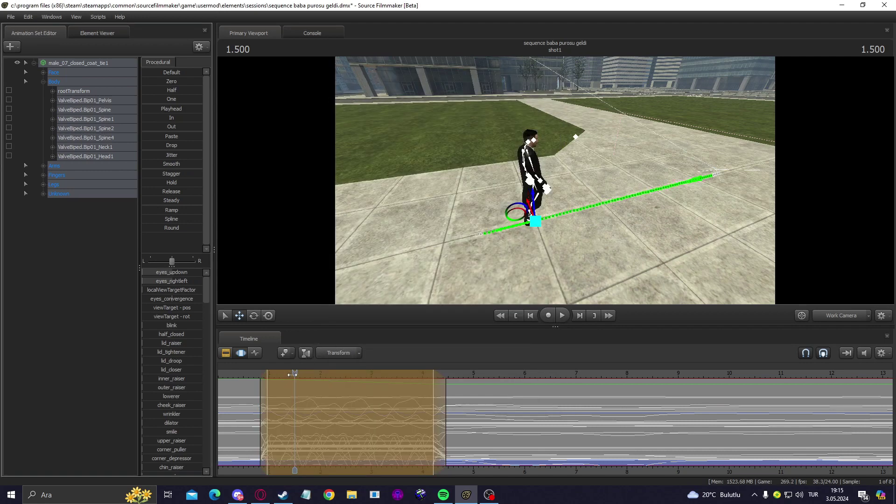
Step: Widen the walk selection's falloffs to start at about 0.7 s and end at about 4.5 s, playing back the walk
drag(292, 374, 254, 388)
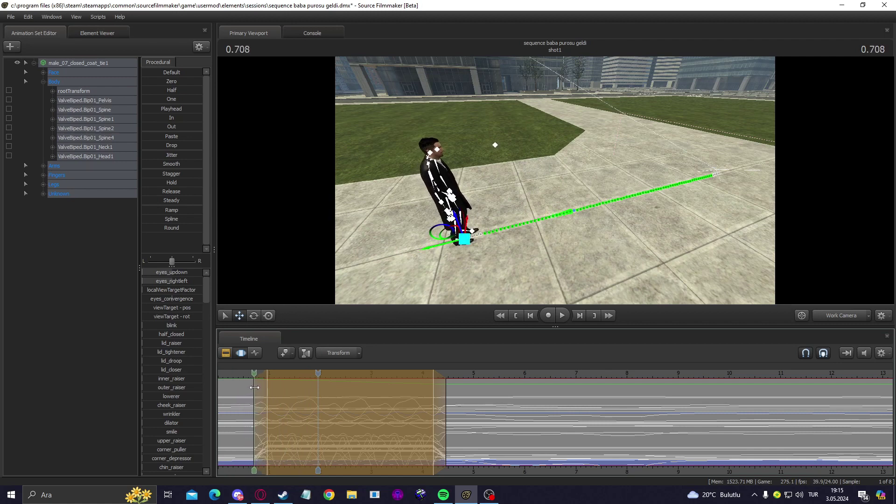
key(space)
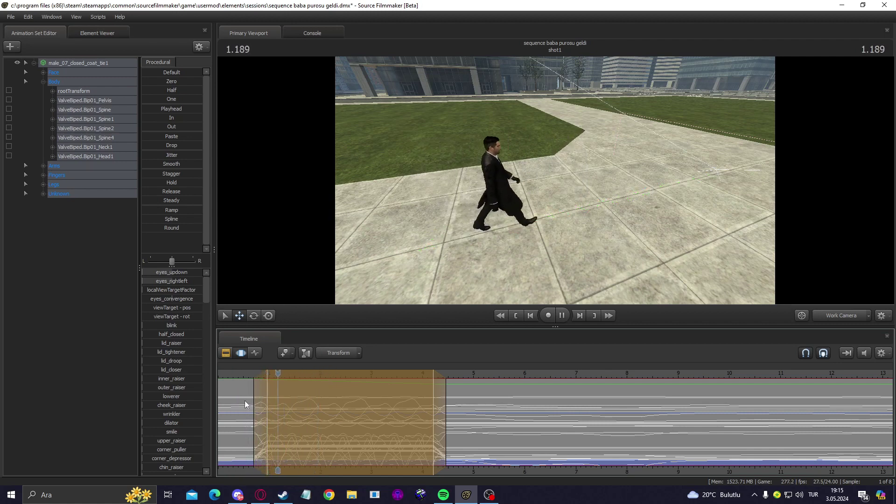
drag(514, 276, 590, 265)
key(space)
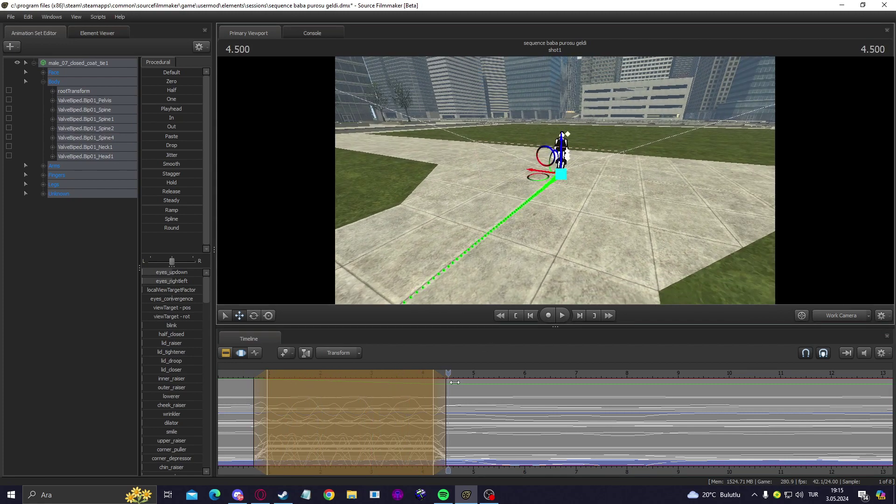
mouse_move(446, 372)
mouse_down()
mouse_move(433, 375)
mouse_move(454, 388)
mouse_move(433, 388)
mouse_move(448, 389)
mouse_move(424, 376)
mouse_up()
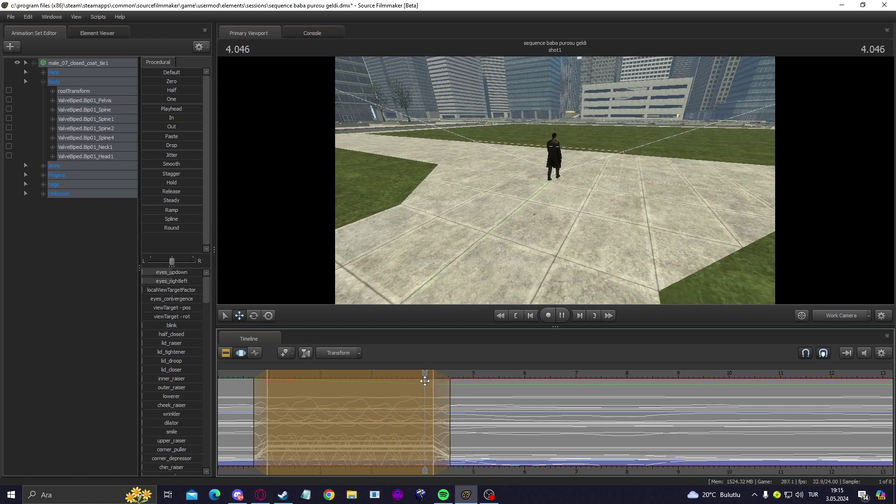
Step: Open the rootTransform curves in the Graph Editor and play back the end of the movement
click(78, 92)
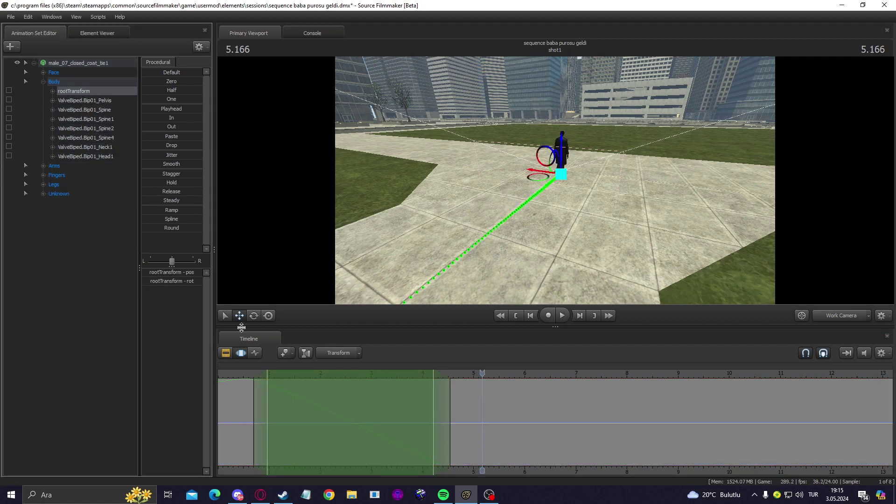
click(251, 354)
key(space)
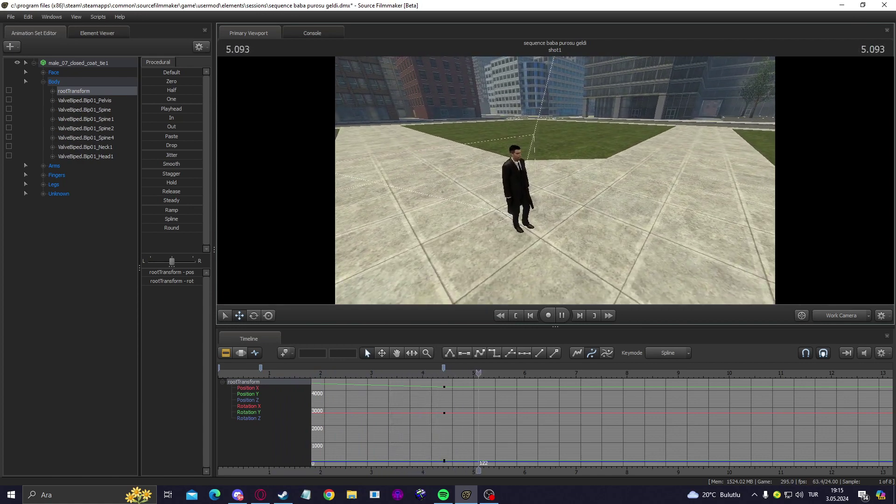
key(space)
Step: Bring the start of the shot into view and add a rootTransform keyframe at 0.750 s, just before the second keyframe
click(221, 356)
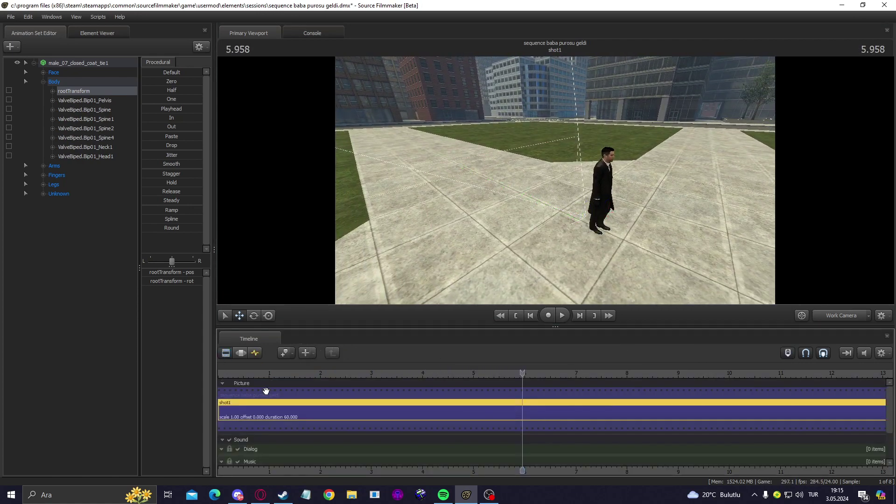
drag(266, 389, 572, 373)
click(256, 354)
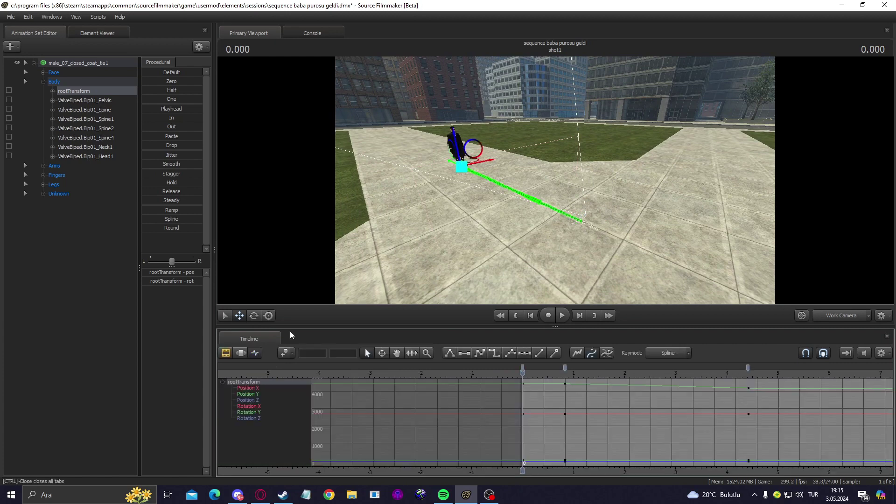
click(521, 368)
drag(523, 374, 564, 382)
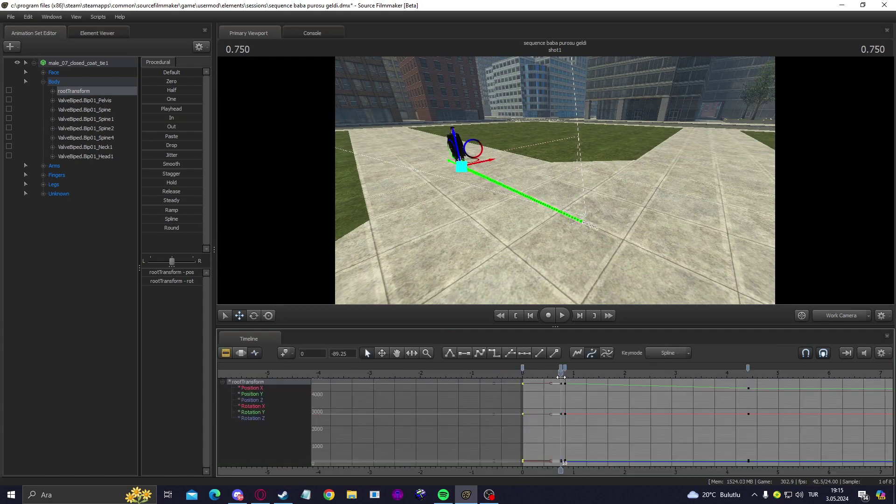
Step: Play back the walk from the start several times, following the character with the camera to check the motion
key(space)
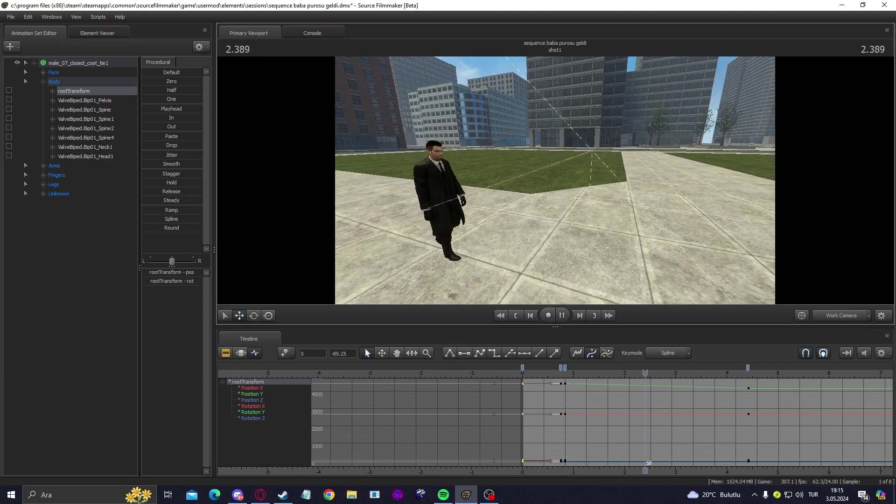
drag(578, 215, 649, 223)
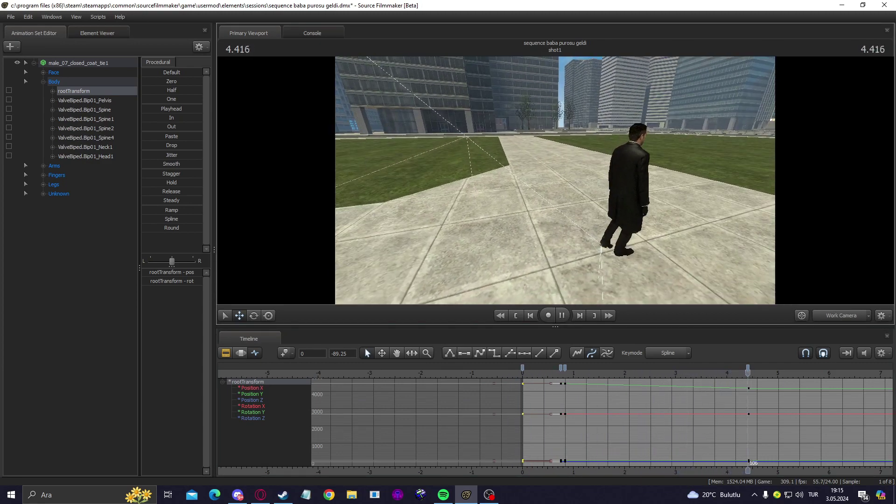
key(space)
key(space)
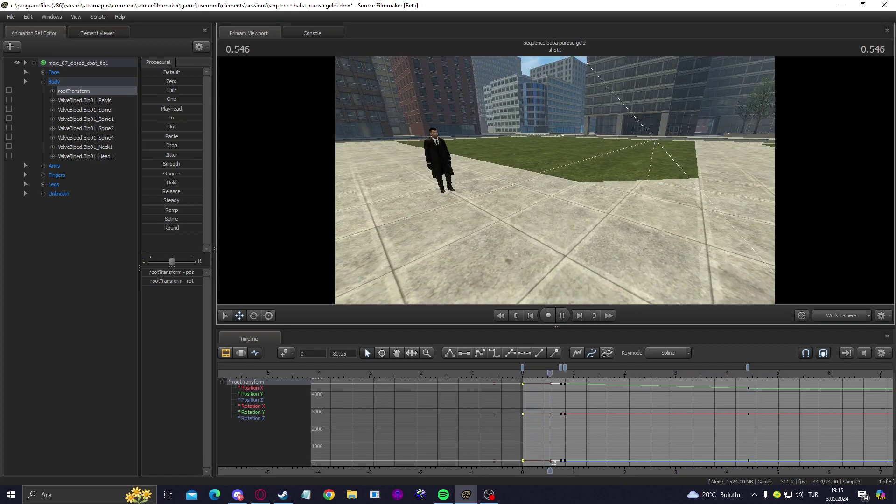
key(space)
drag(532, 373, 519, 378)
key(space)
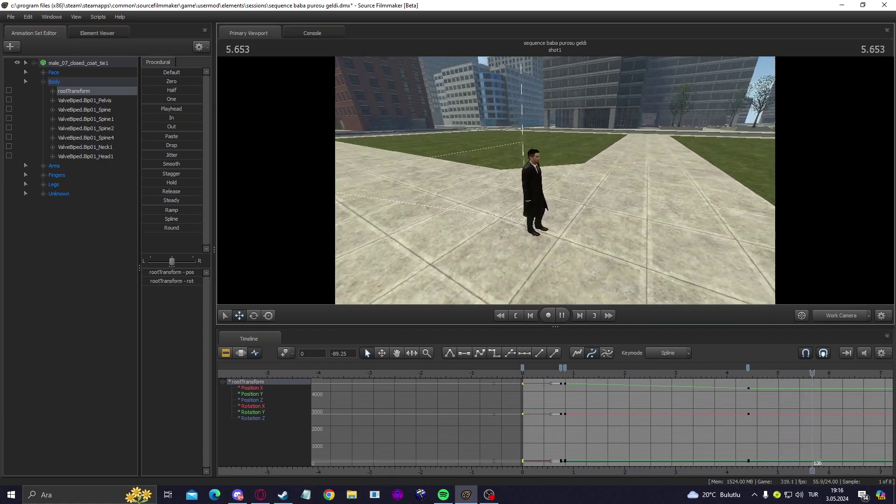
drag(555, 180, 567, 187)
key(space)
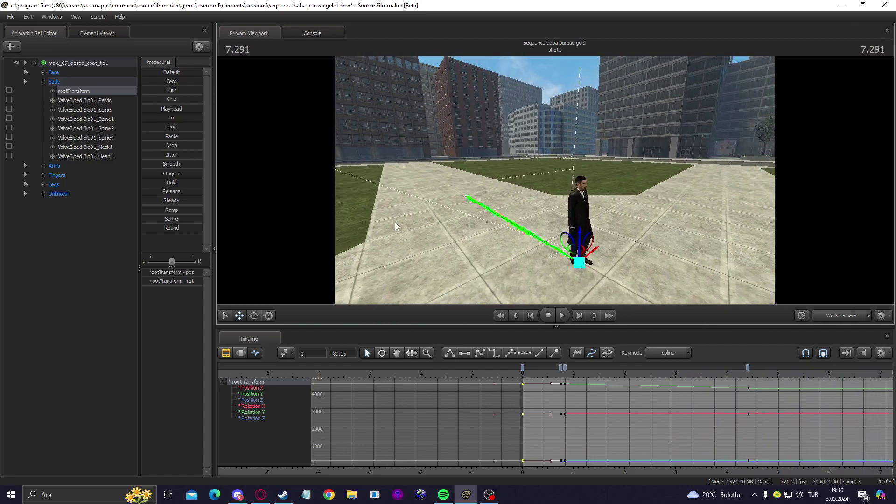
Step: Frame the character's face up close and increase the Upper Face lowerer control
key(w)
mouse_move(555, 180)
mouse_down()
mouse_move(518, 183)
mouse_move(513, 154)
mouse_move(555, 161)
mouse_move(549, 171)
mouse_up()
click(76, 75)
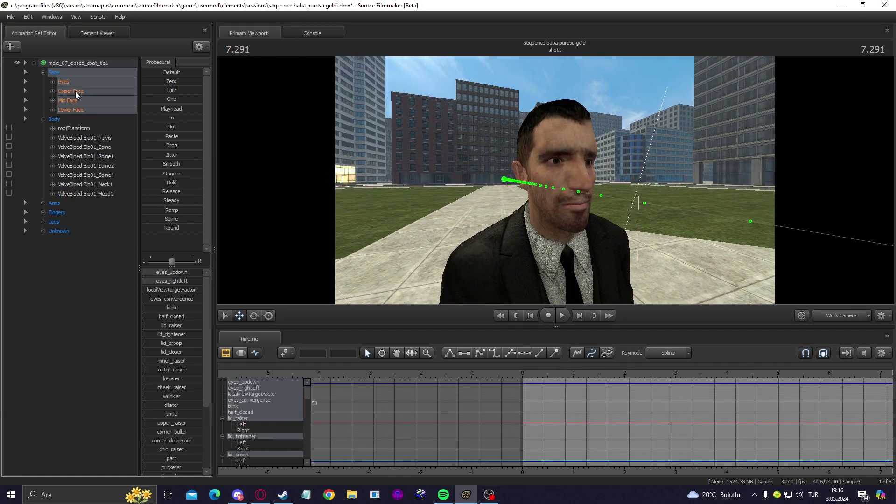
click(75, 91)
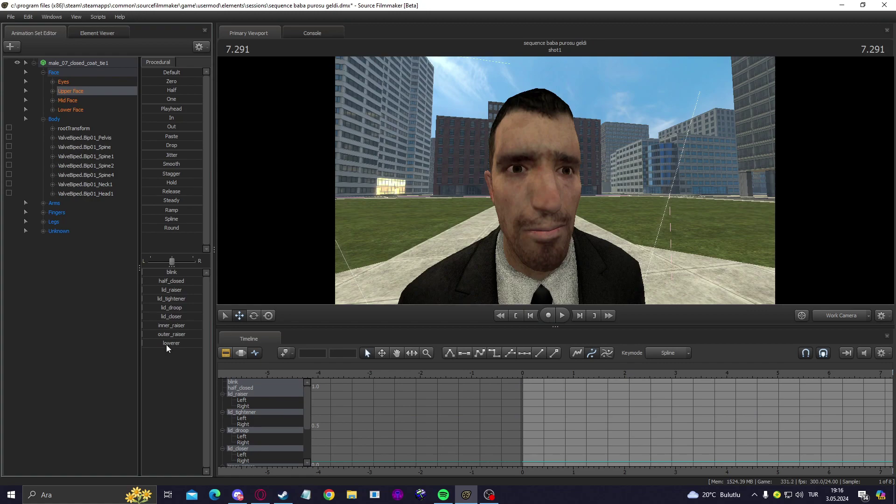
drag(166, 343, 200, 343)
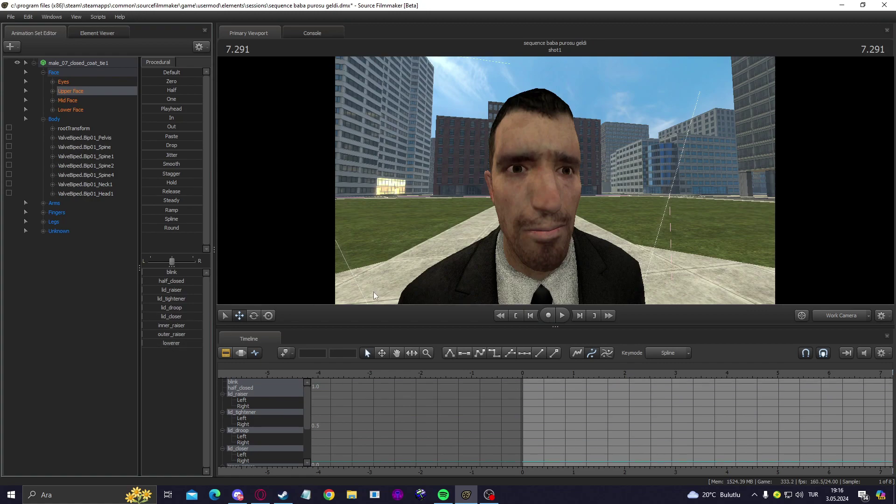